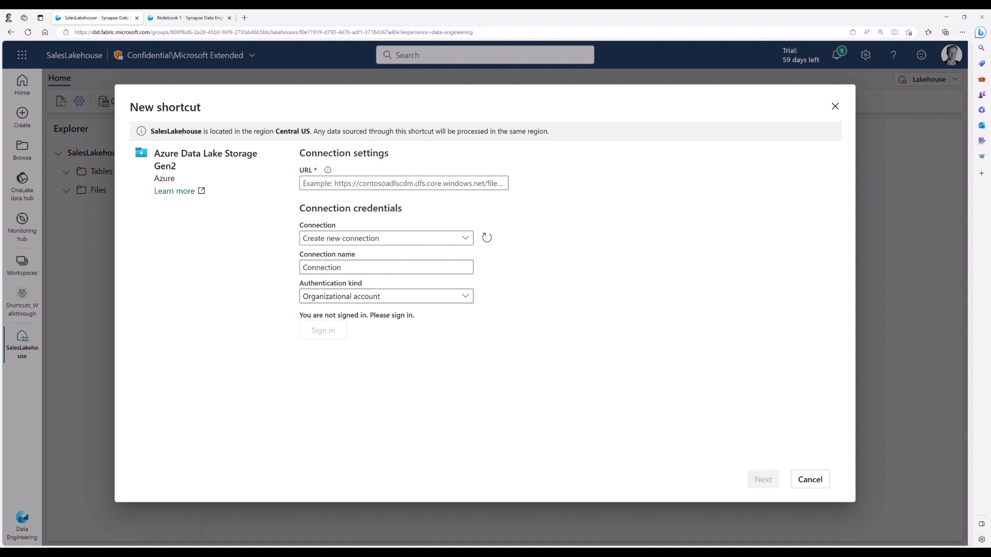
click(336, 186)
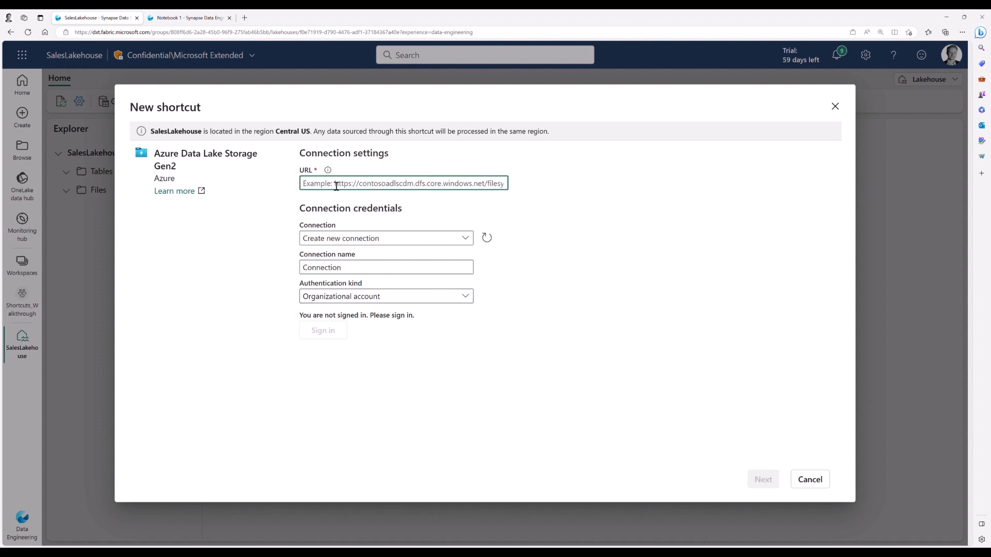
text(https://trdatafactorysample.dfs.core.windows.net)
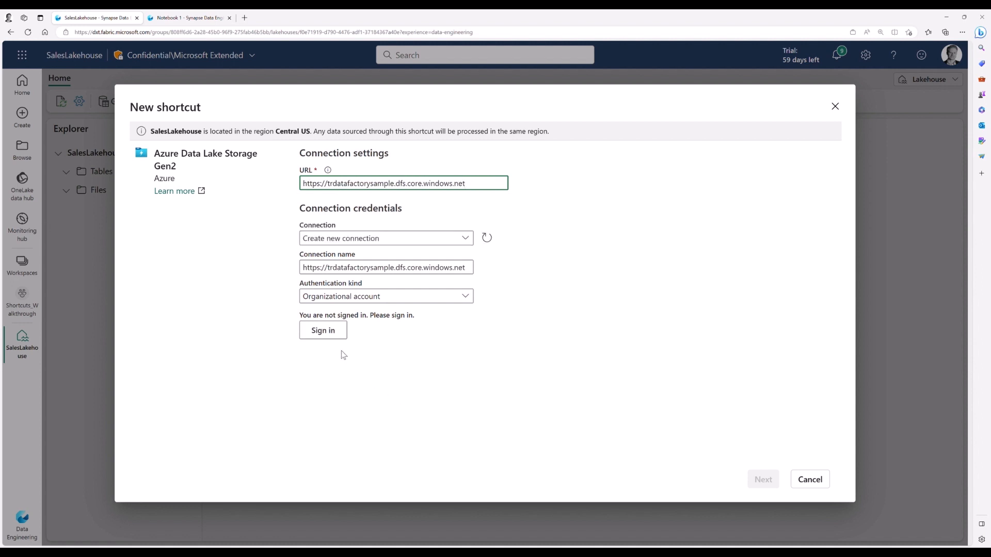
click(335, 335)
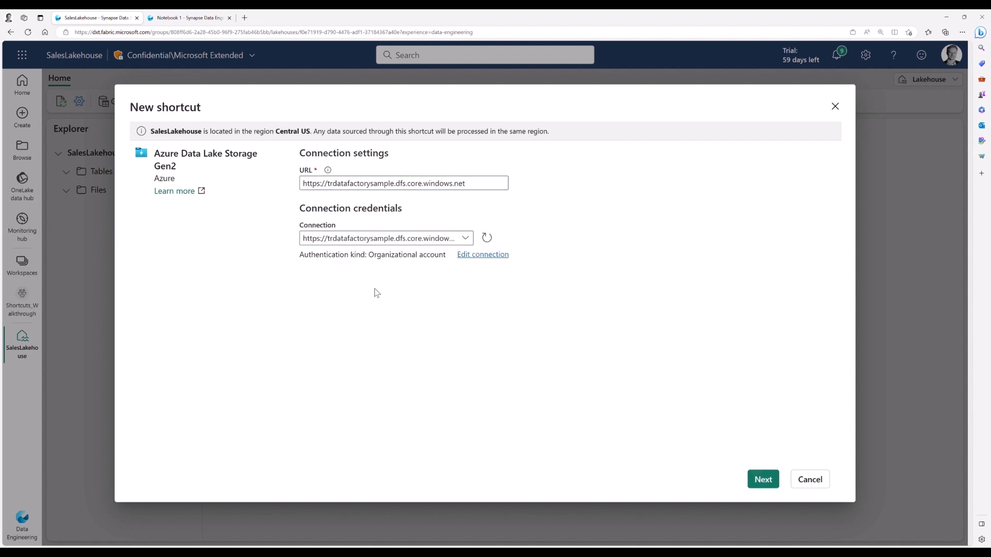
click(766, 482)
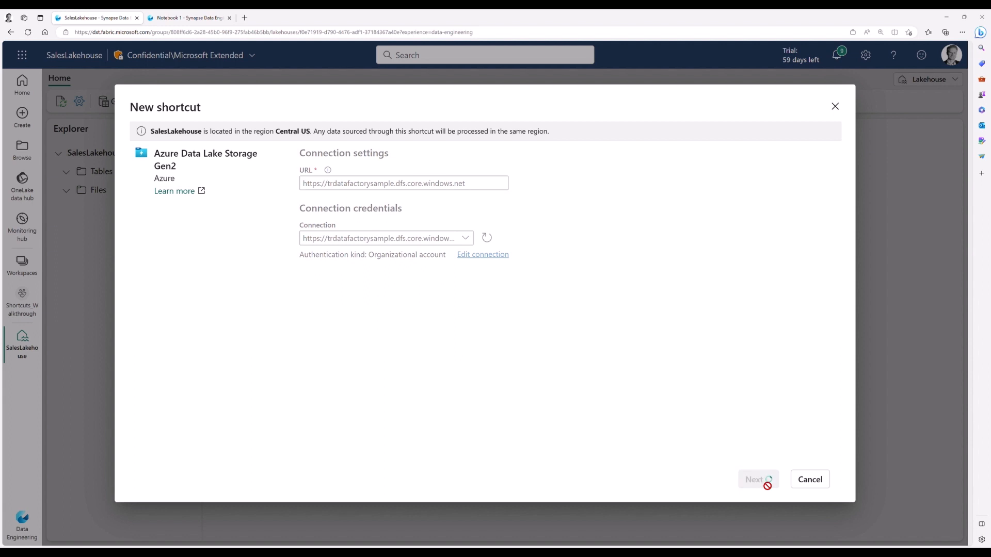
Step: Create the shortcut as SalesData with sub path /northwindsales/data and open its folder in the lakehouse
click(347, 198)
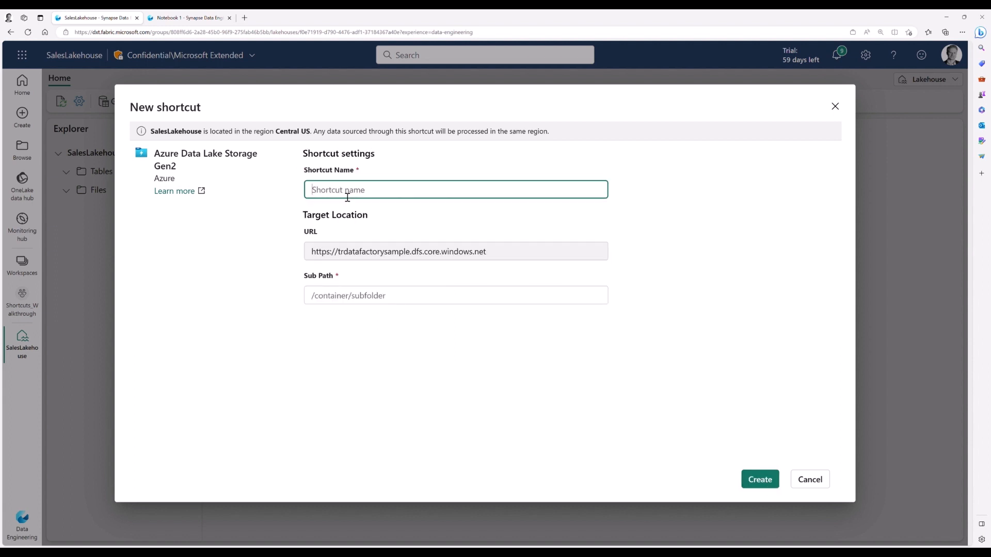
text(SalesData)
key(alt+Tab)
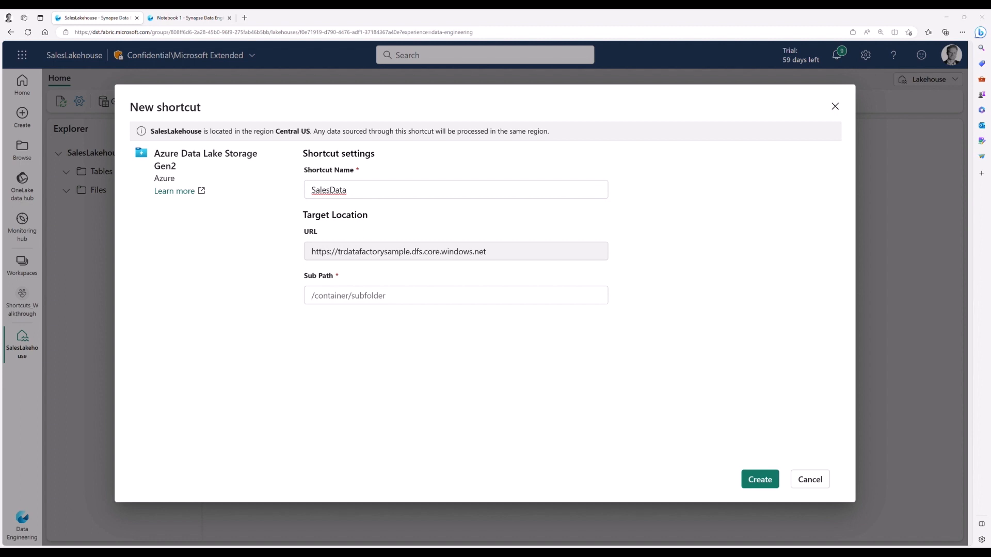
key(alt+Tab)
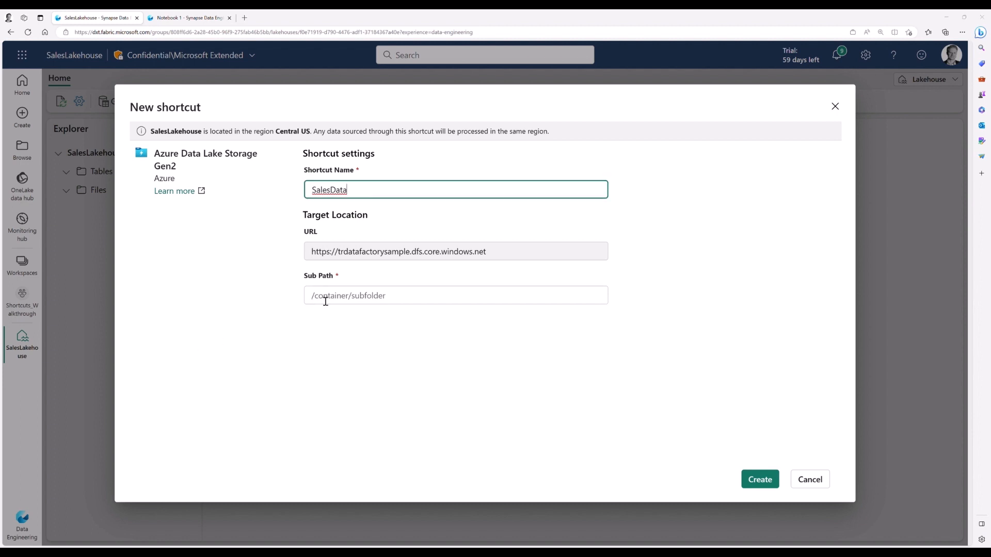
click(325, 301)
text(/northwindsales/data)
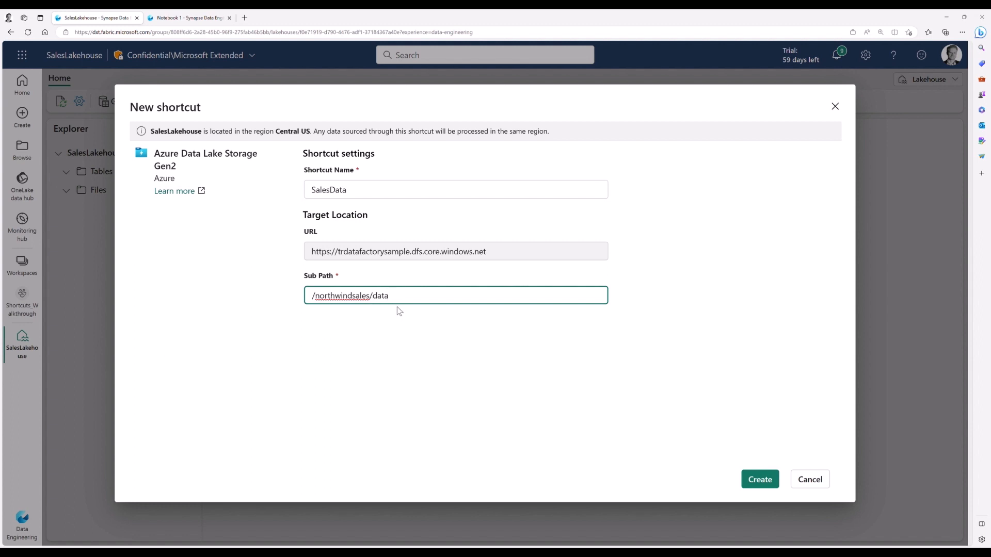
click(776, 481)
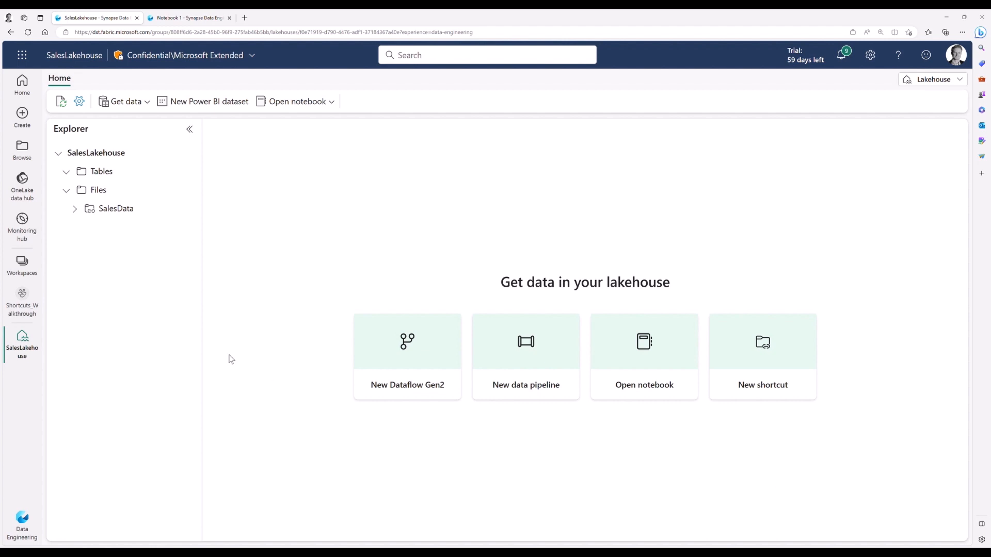
click(106, 212)
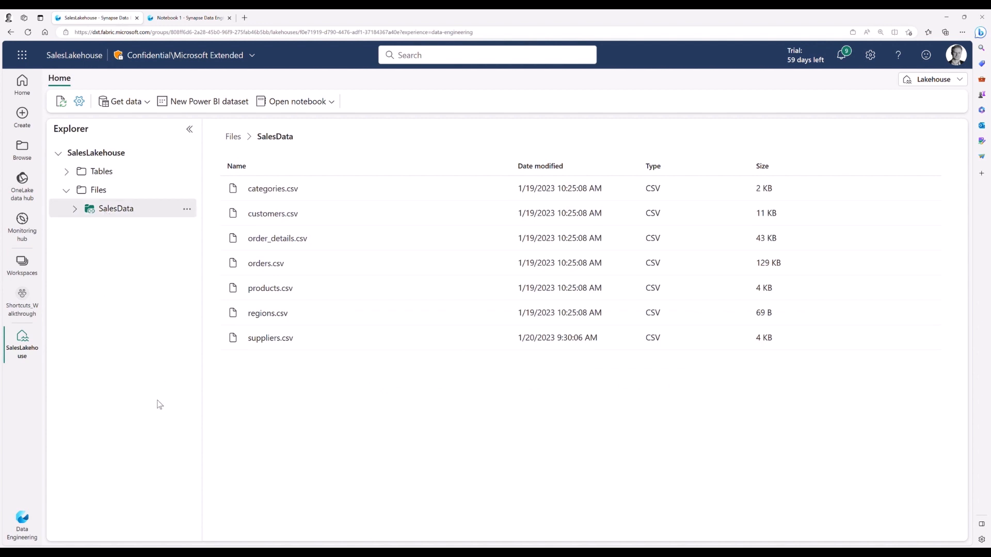
Step: Review the code that builds FACT_Order in Notebook 1 and run all of its cells
click(177, 19)
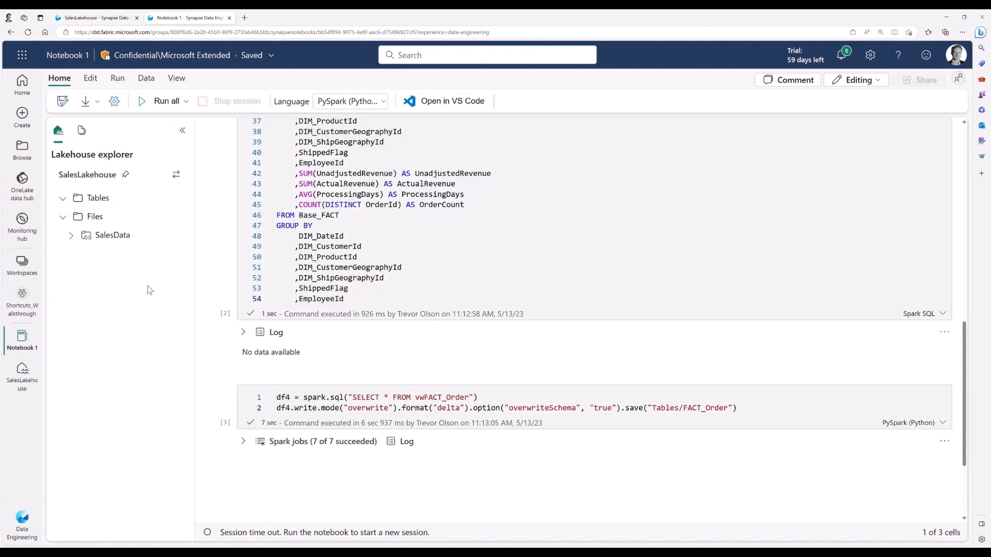
scroll(231, 305, up, 10)
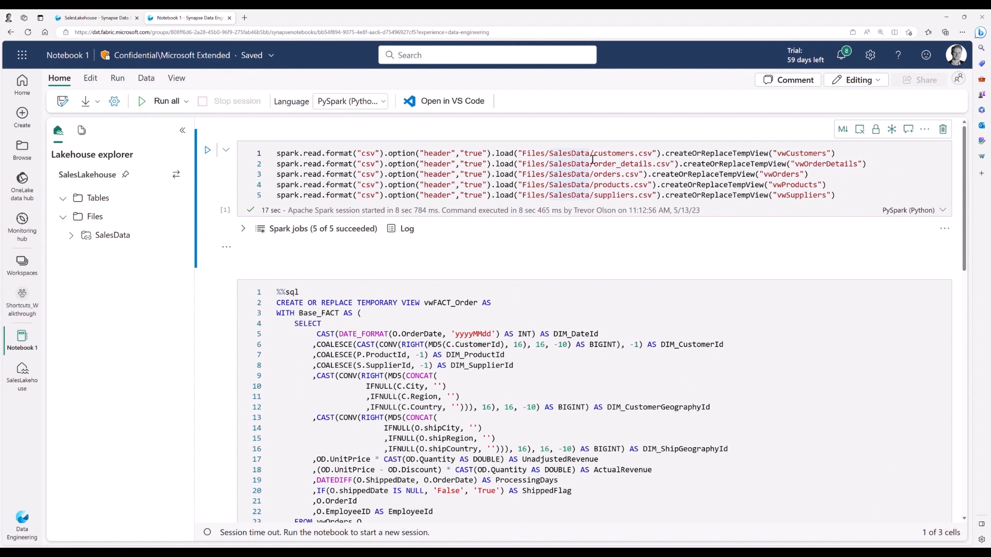
scroll(415, 268, down, 4)
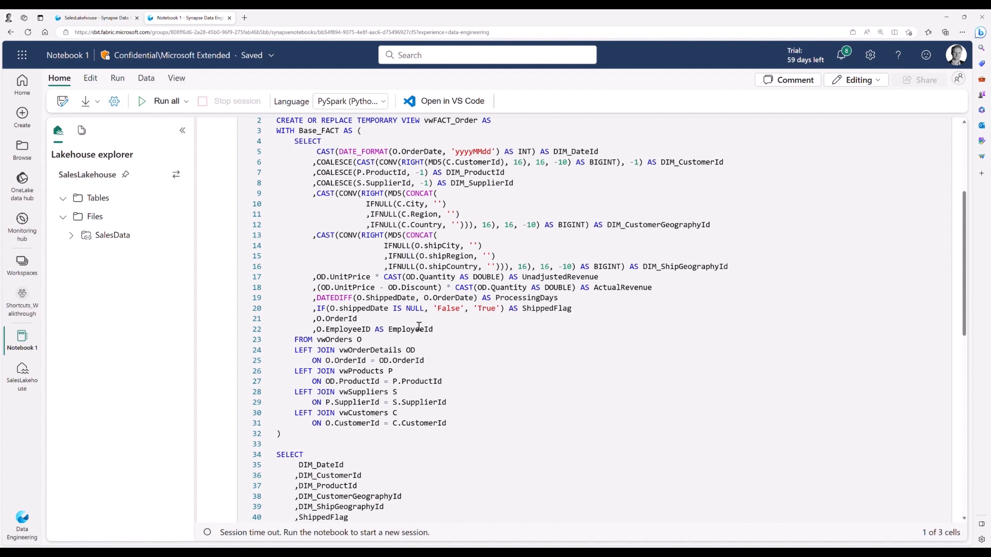
scroll(415, 269, down, 8)
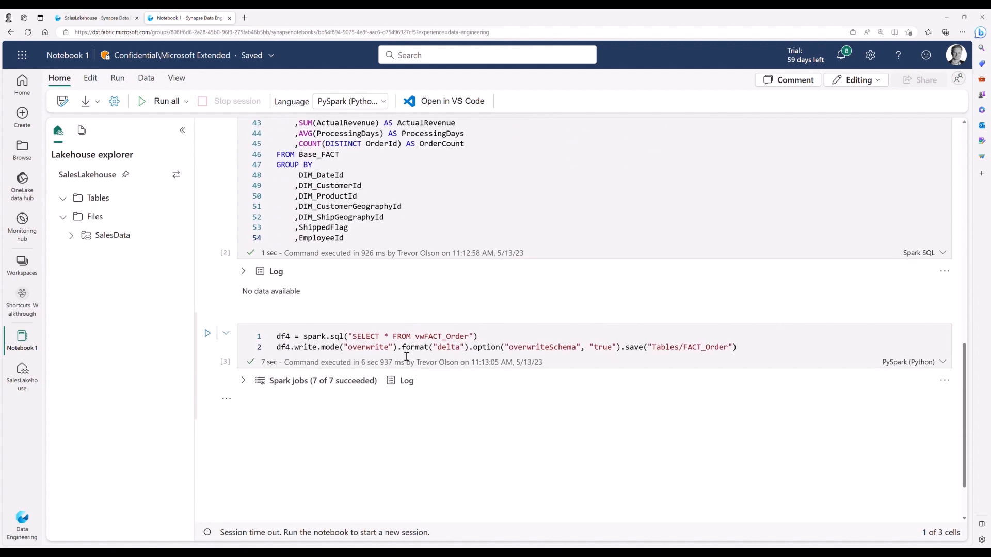
click(158, 106)
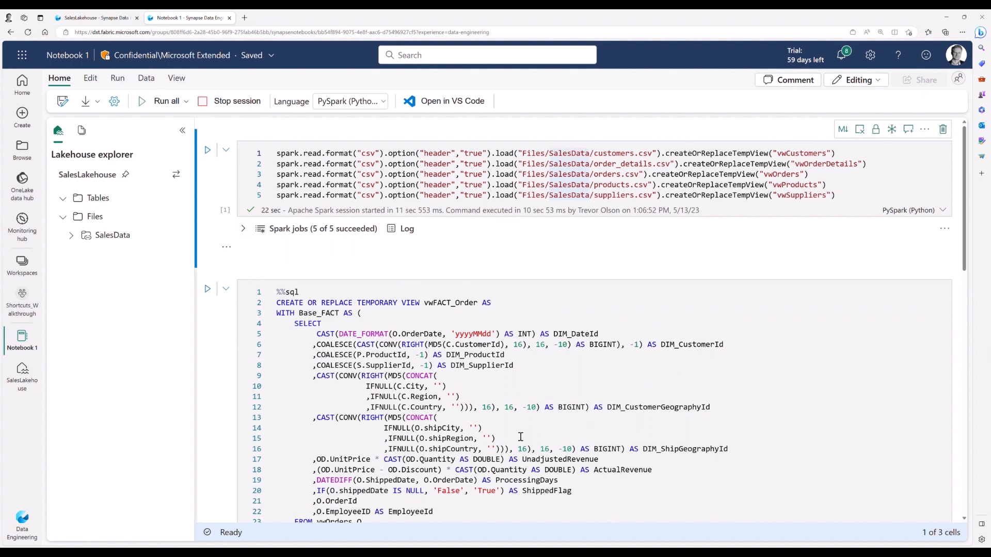
Step: Add a OneLake shortcut under SalesLakehouse's Tables to the DIM_Customer table from the CommonDims lakehouse
click(93, 21)
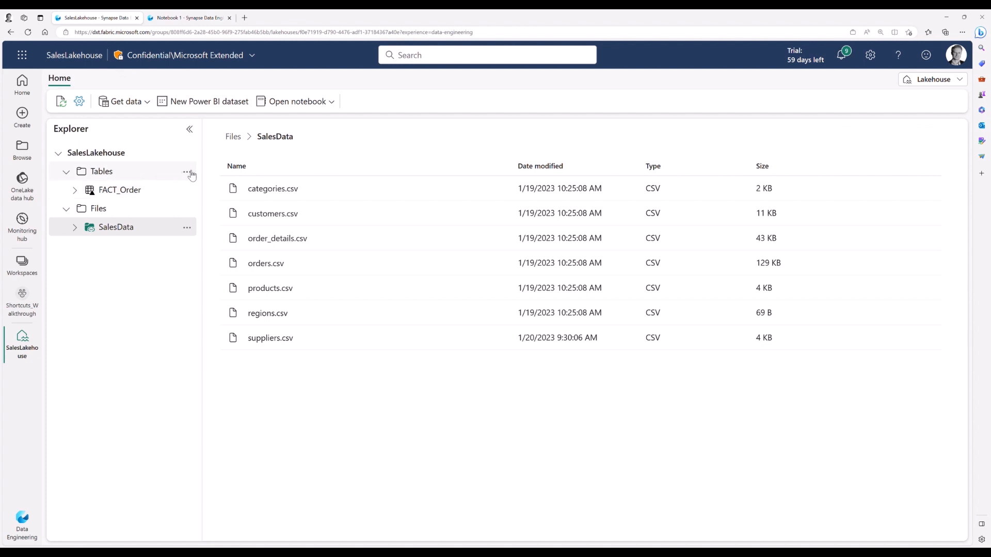
click(188, 172)
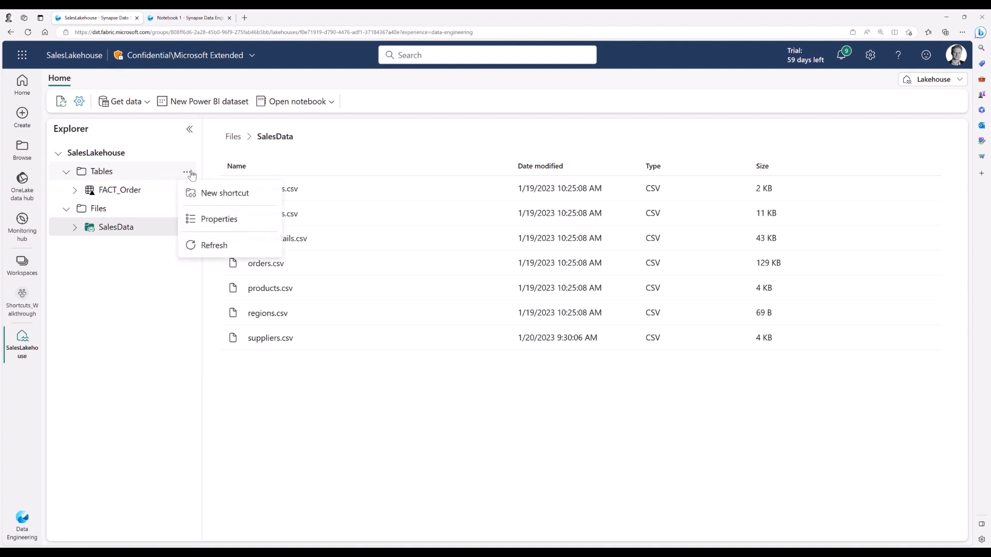
click(224, 195)
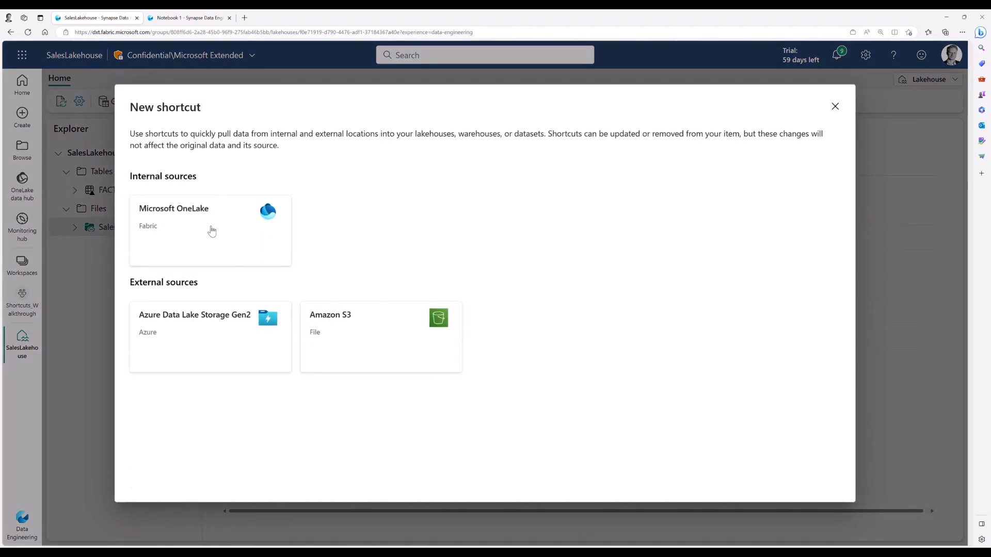
click(211, 230)
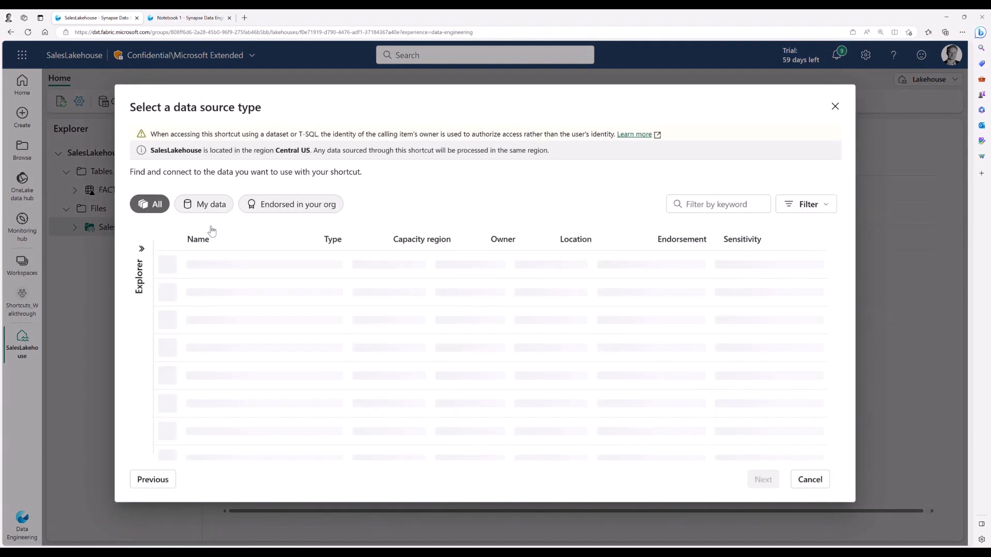
click(229, 296)
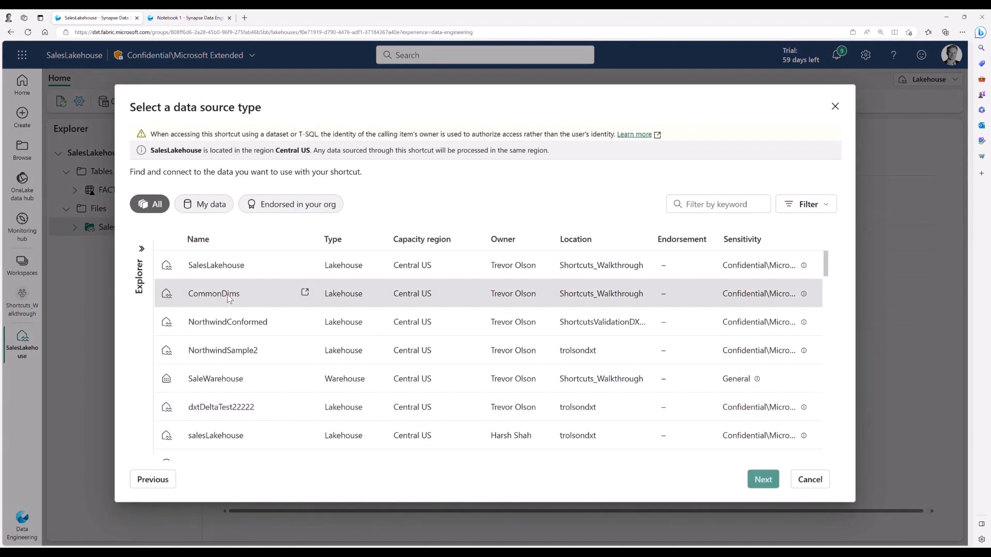
click(764, 480)
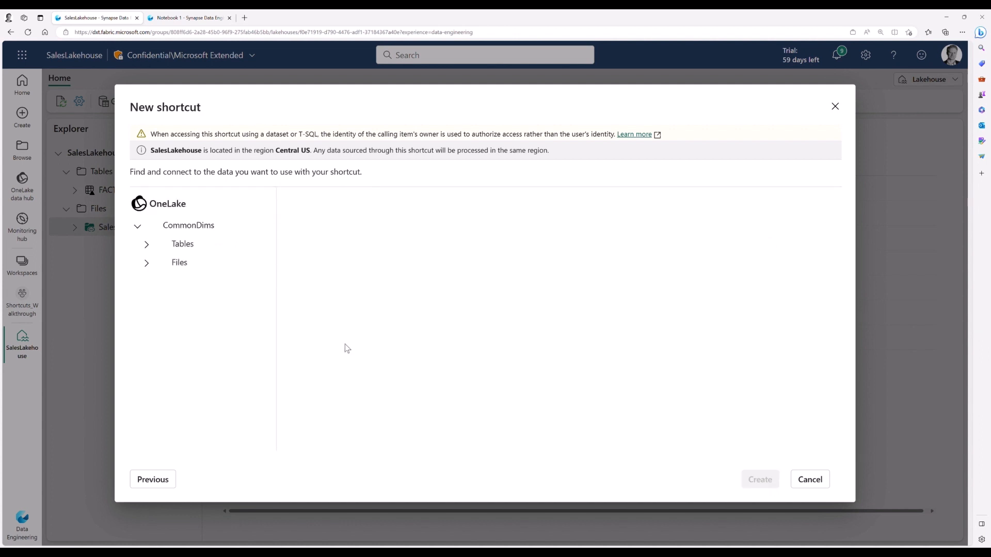
click(186, 246)
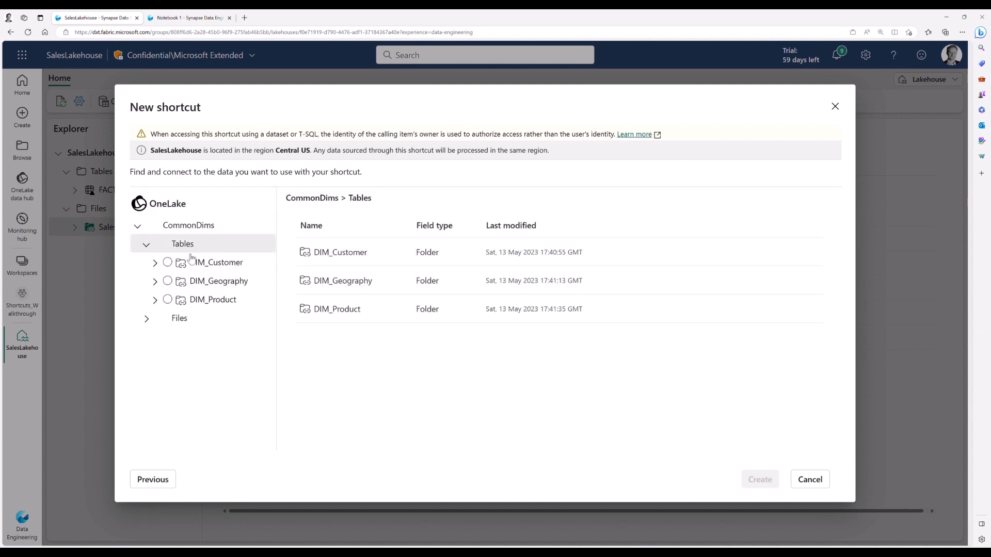
click(170, 263)
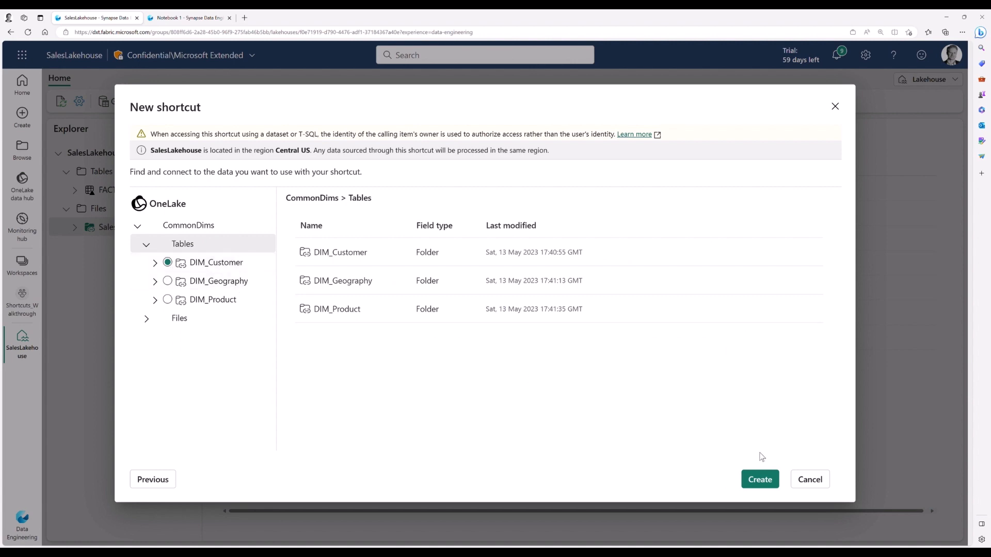
click(770, 480)
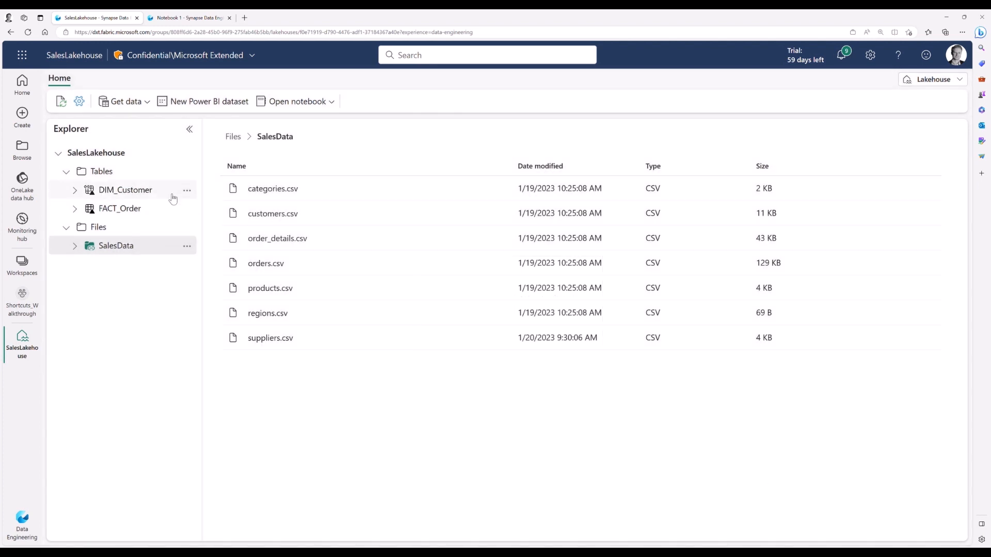
Step: Add another OneLake shortcut under Tables, pointing to the DIM_Product table of the CommonDims lakehouse
click(188, 172)
click(209, 192)
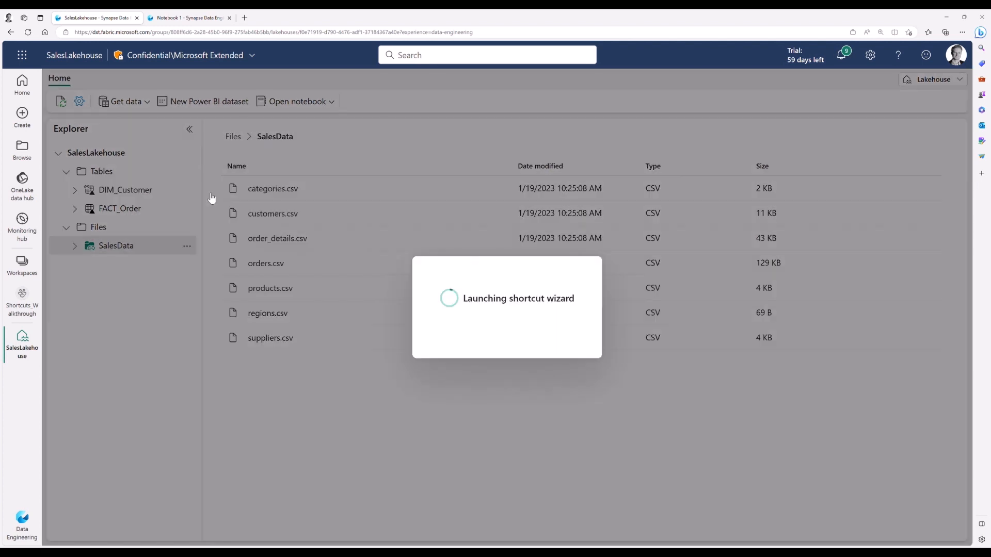
click(224, 238)
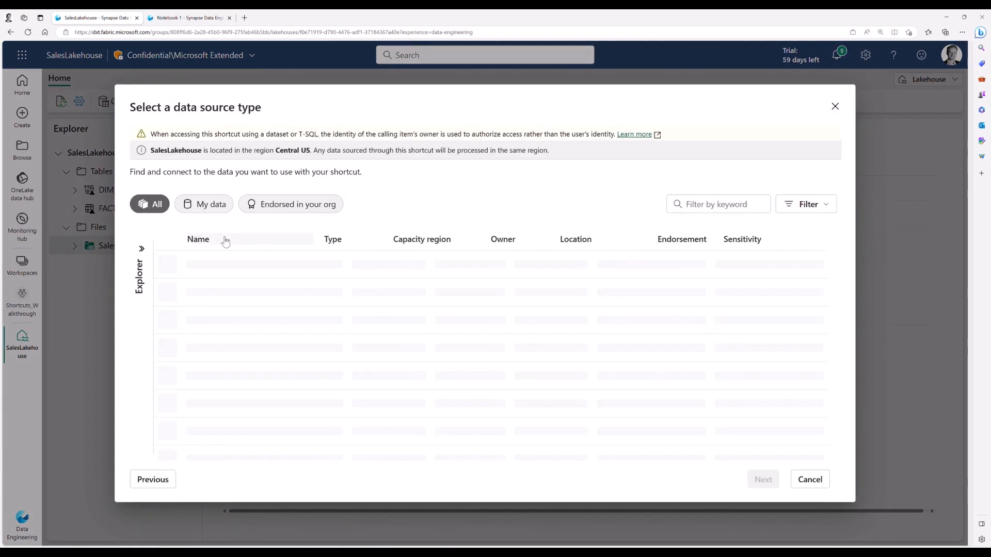
click(230, 293)
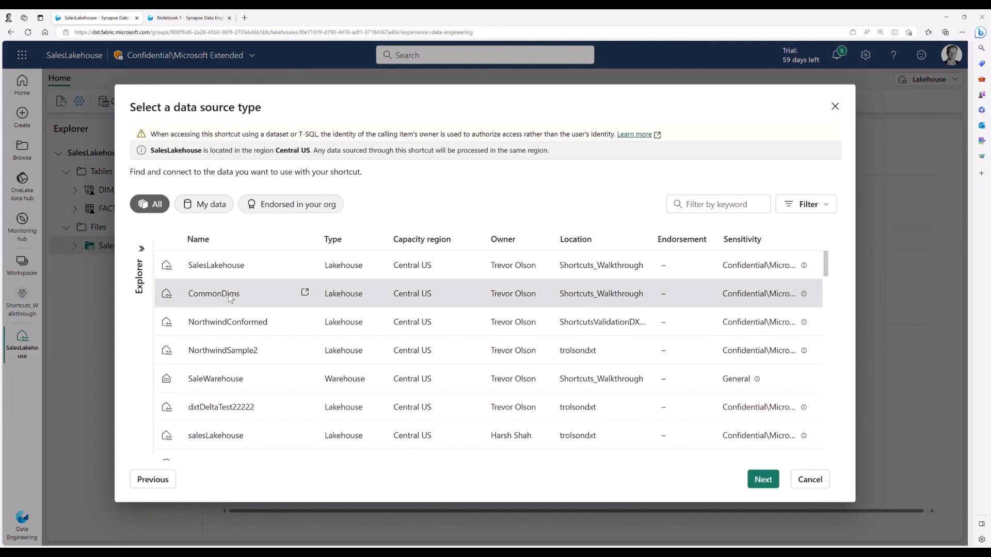
click(763, 484)
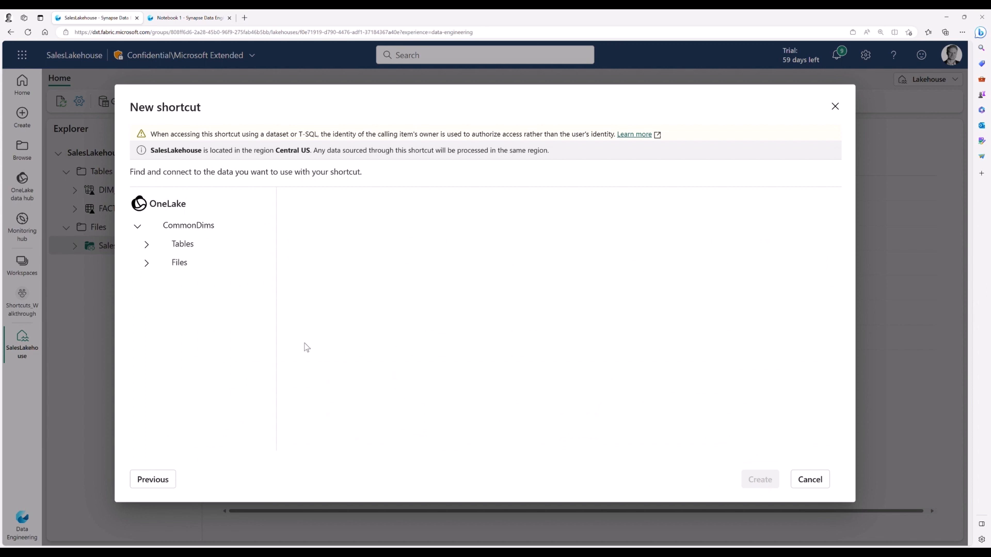
click(147, 245)
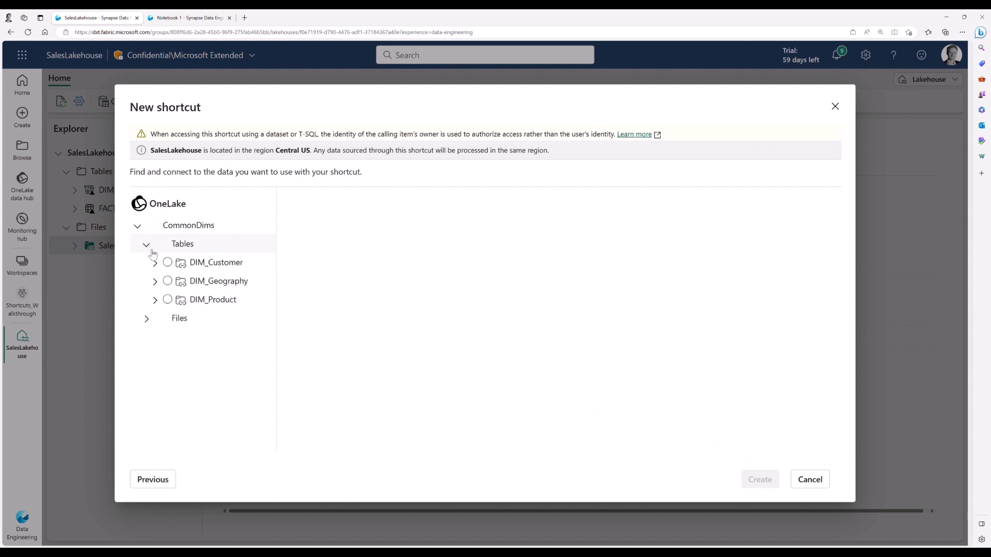
click(169, 301)
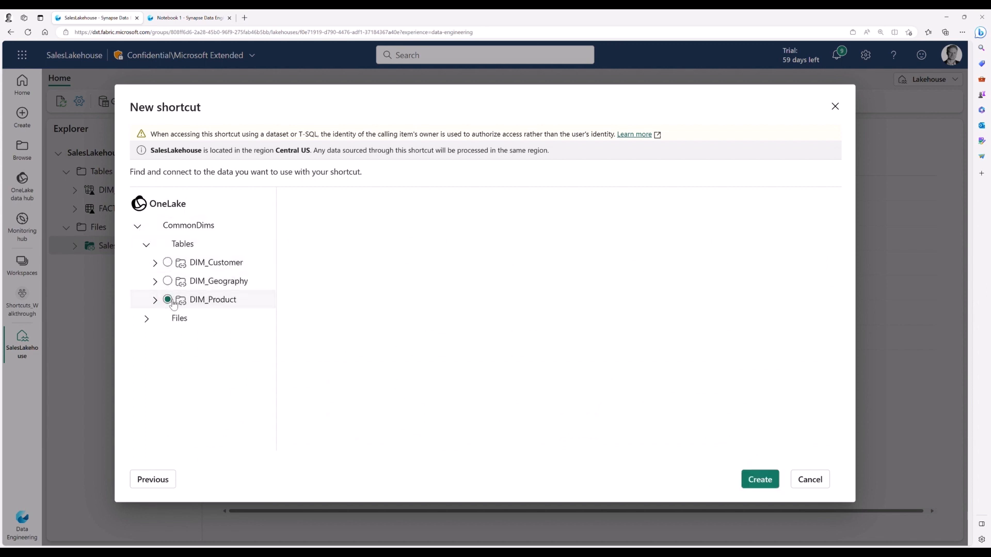
click(205, 307)
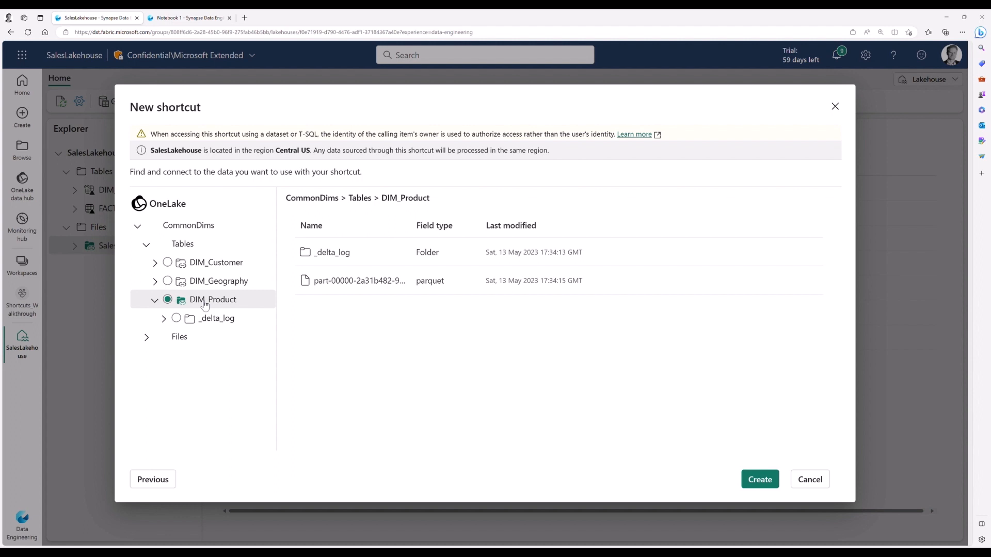
click(760, 480)
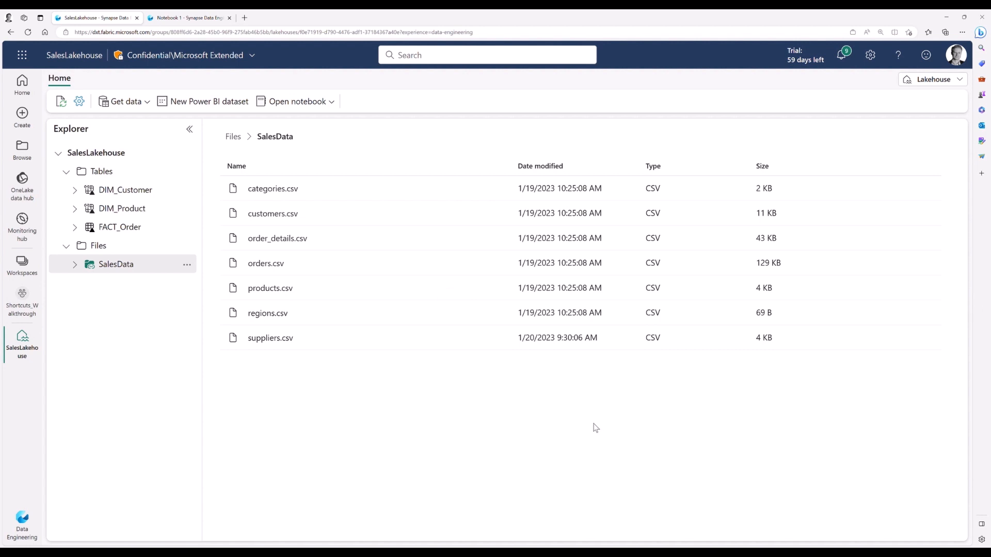
Step: Preview the DIM_Product table's rows and switch the lakehouse to its SQL endpoint
click(144, 214)
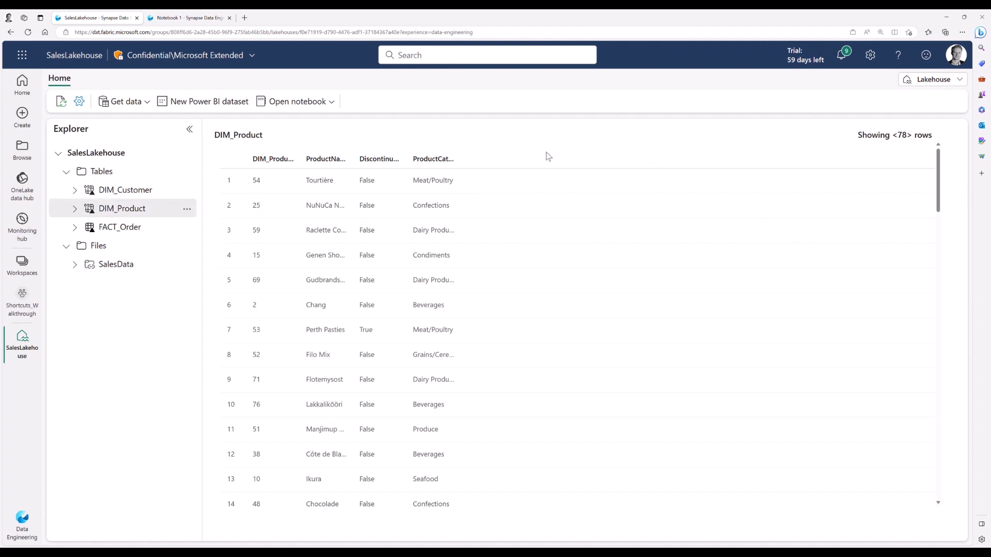
click(910, 87)
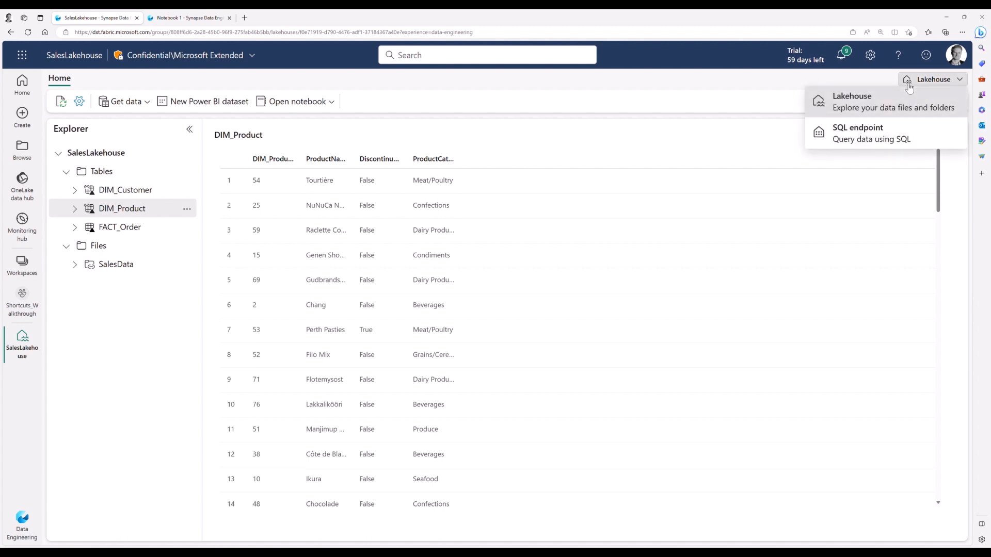
click(886, 144)
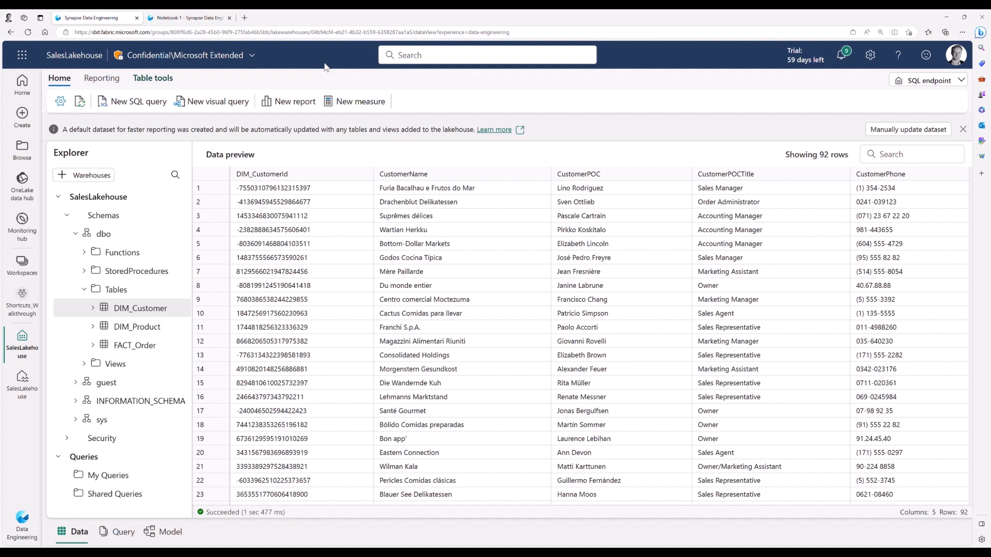
Step: Query the top 100 rows of the DIM_Customer table in a new SQL query
right_click(170, 314)
mouse_move(207, 324)
click(293, 325)
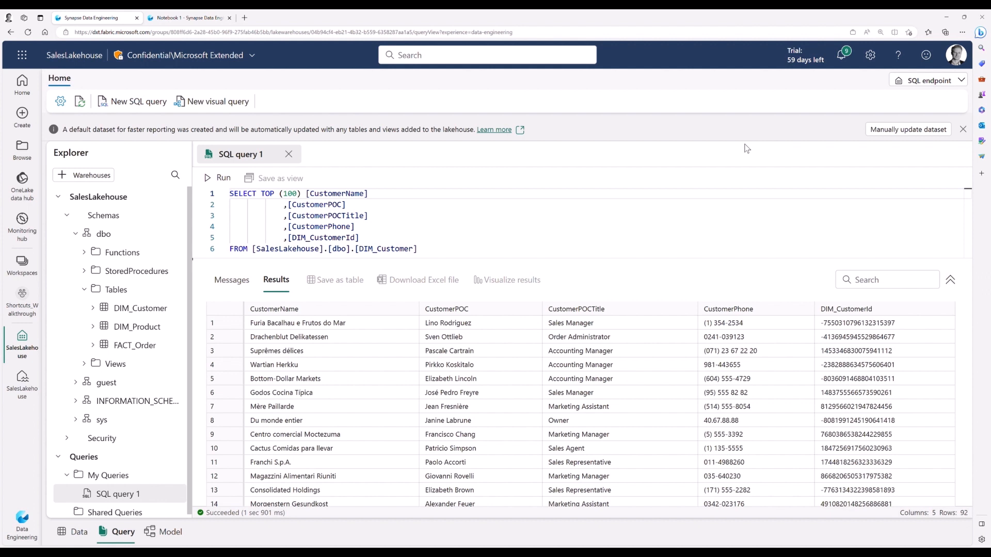
Step: Return to the Lakehouse view and create a new Power BI dataset from FACT_Order, DIM_Customer and DIM_Product
click(897, 87)
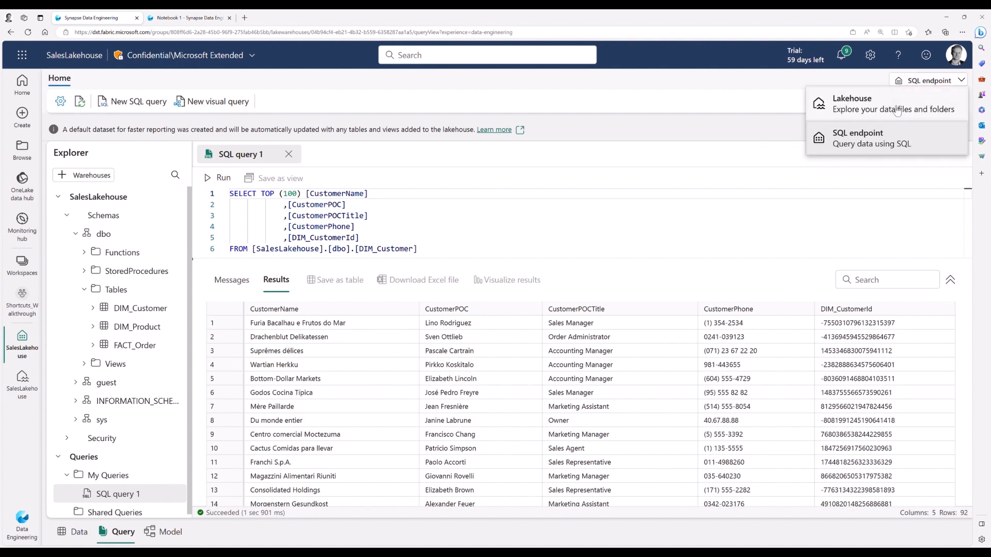
click(897, 111)
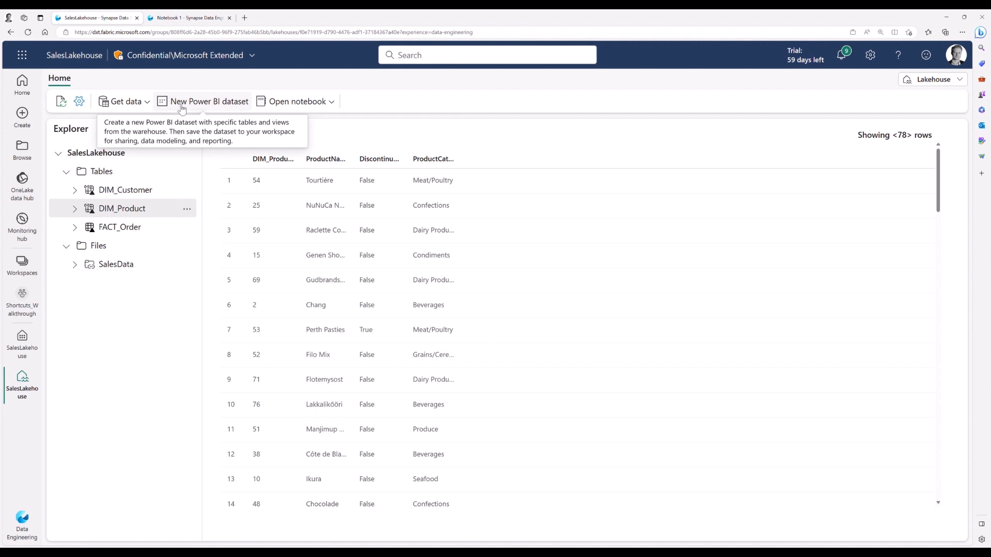
click(182, 106)
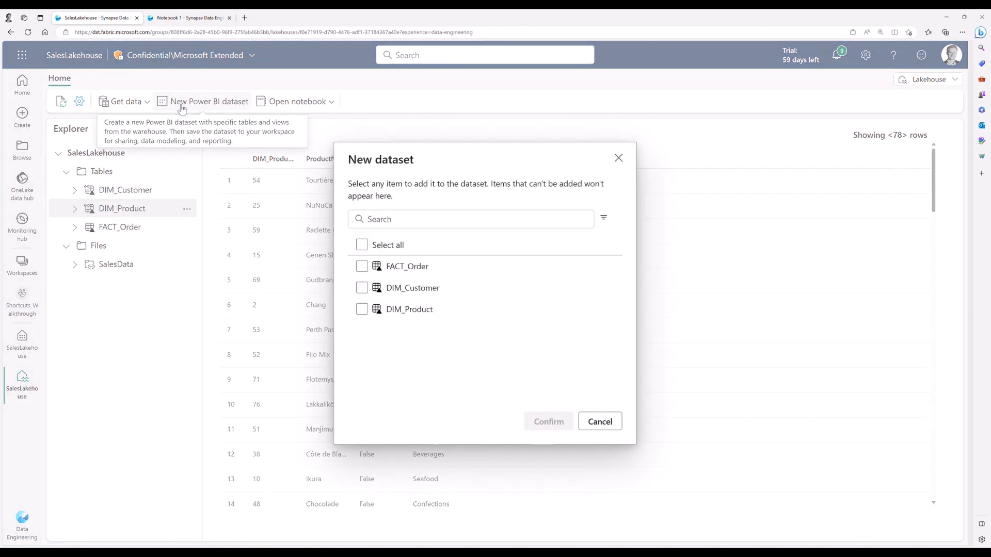
click(363, 247)
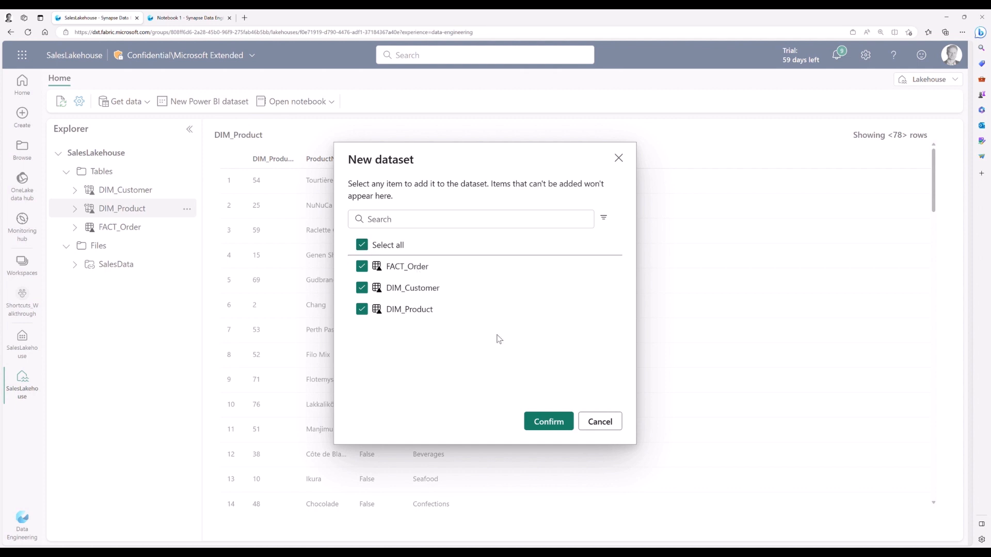
click(557, 423)
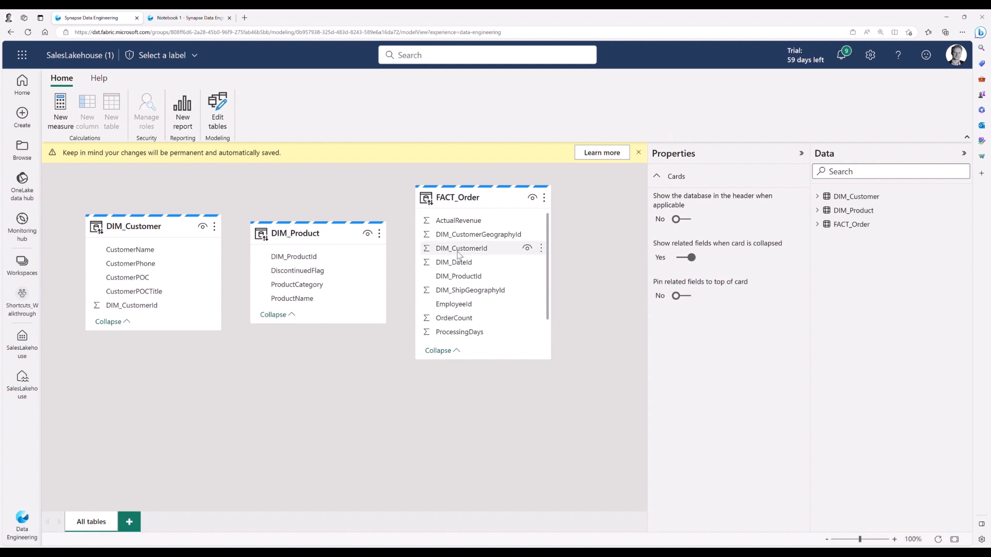
Step: Create relationships from FACT_Order to DIM_Customer on DIM_CustomerId and to DIM_Product on DIM_ProductId
drag(459, 252, 150, 307)
click(609, 443)
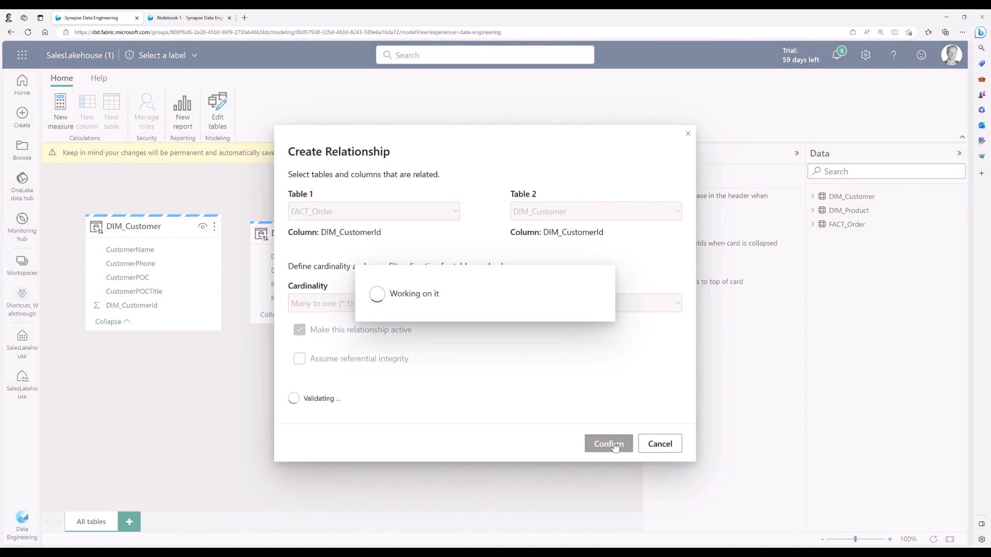
drag(458, 276, 338, 262)
click(608, 443)
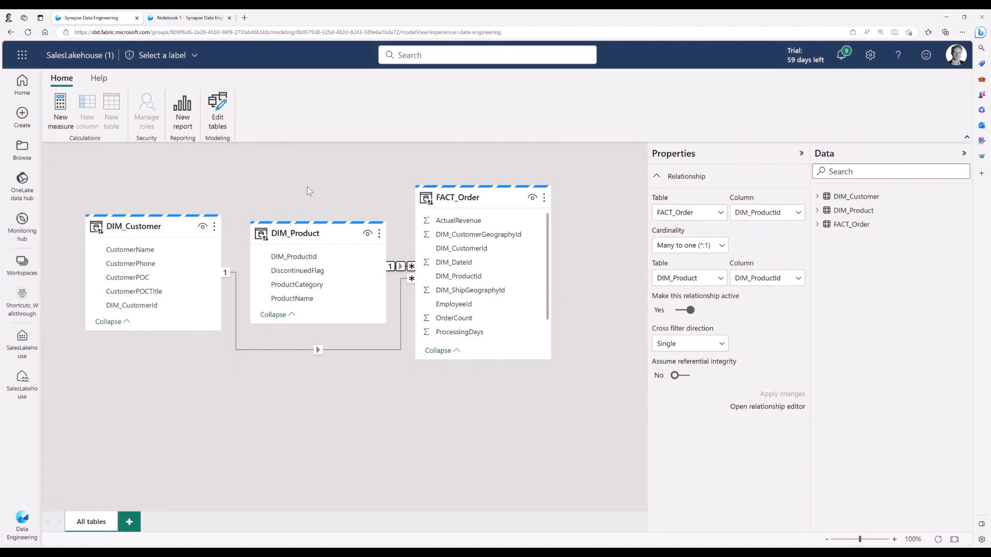
Step: Start a new report with a pie chart of FACT_Order's ActualRevenue by ProductCategory and enlarge it to about half the page's width
click(183, 121)
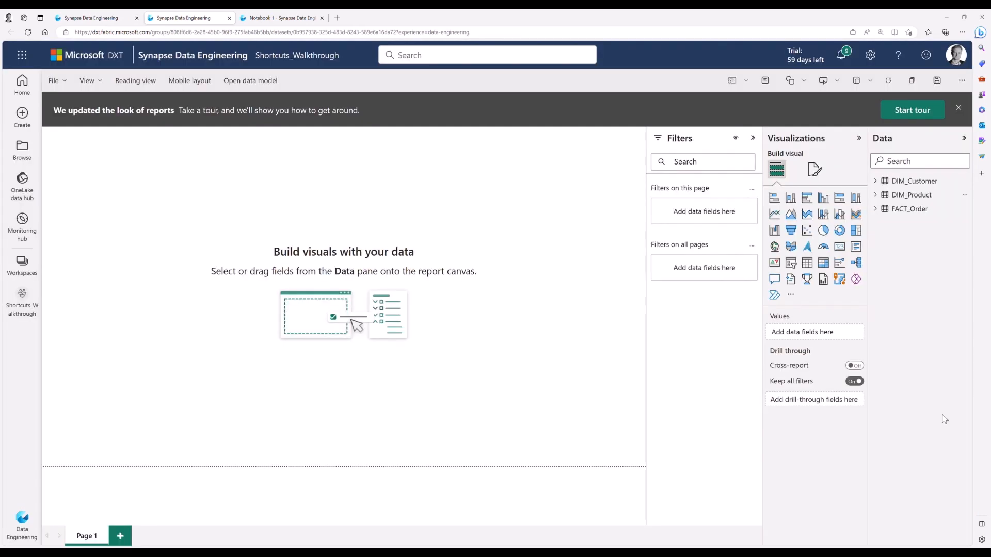
click(876, 209)
click(894, 222)
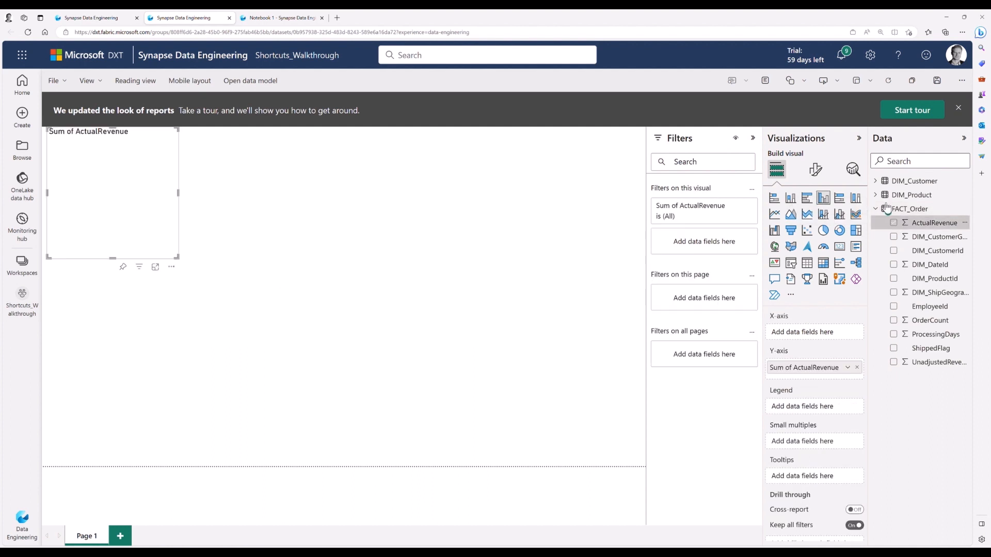
click(877, 195)
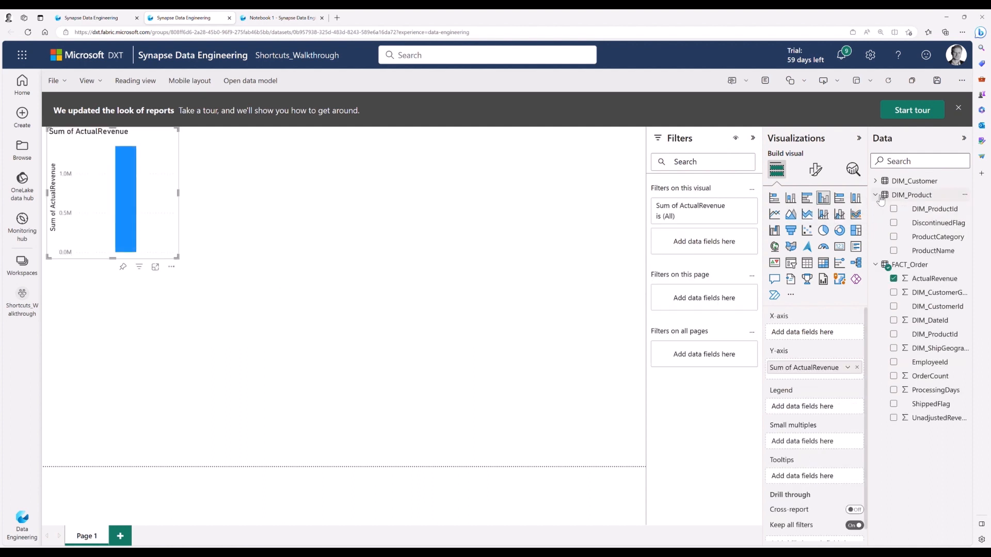
click(895, 237)
click(823, 230)
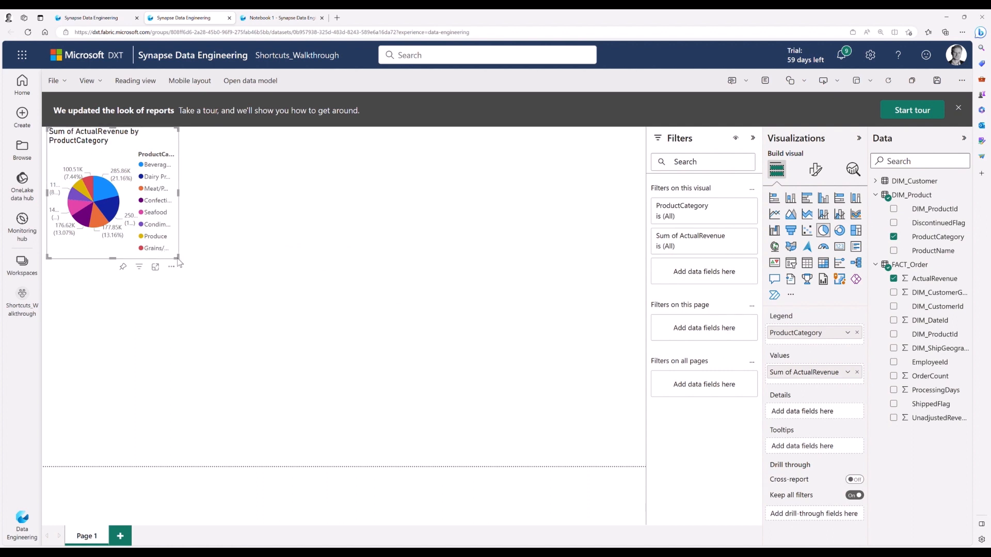
drag(180, 260, 312, 451)
Step: Add a separate column chart of ActualRevenue by CustomerName and highlight its Beverages share through the pie chart
click(349, 400)
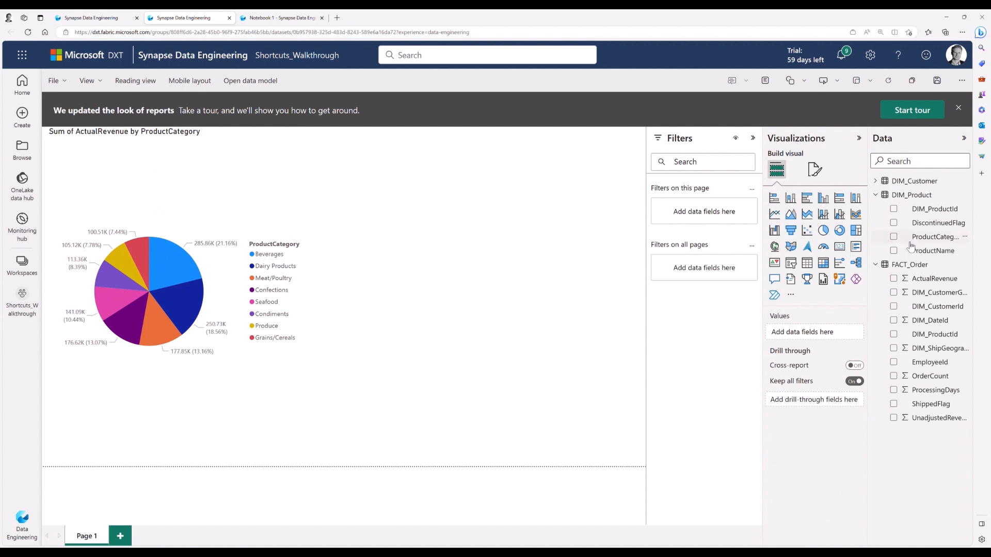
click(895, 280)
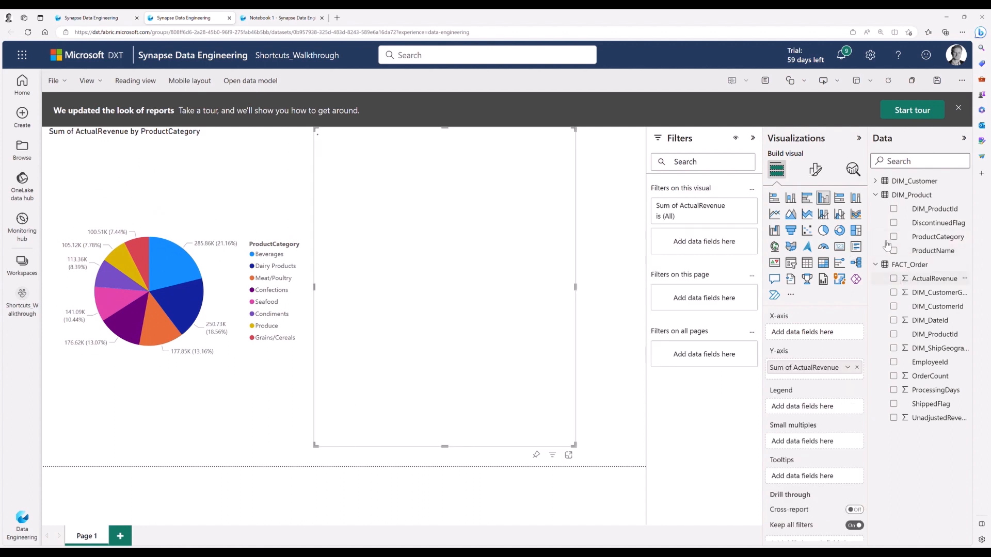
click(875, 180)
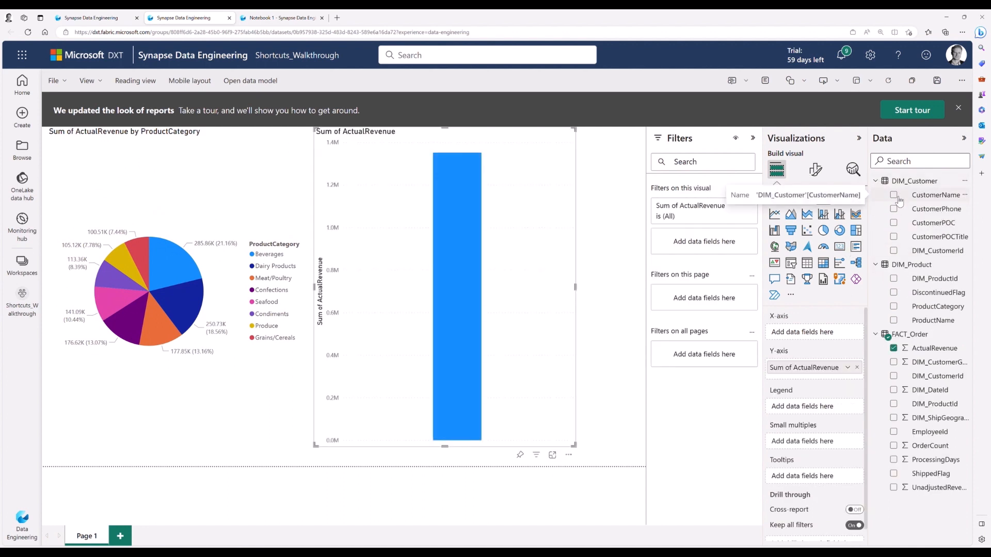
click(895, 195)
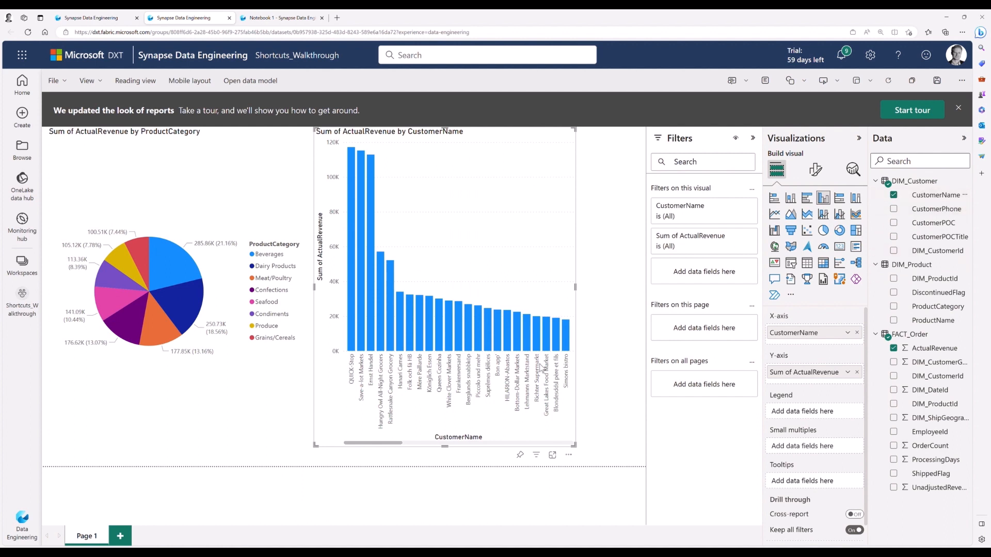
click(168, 275)
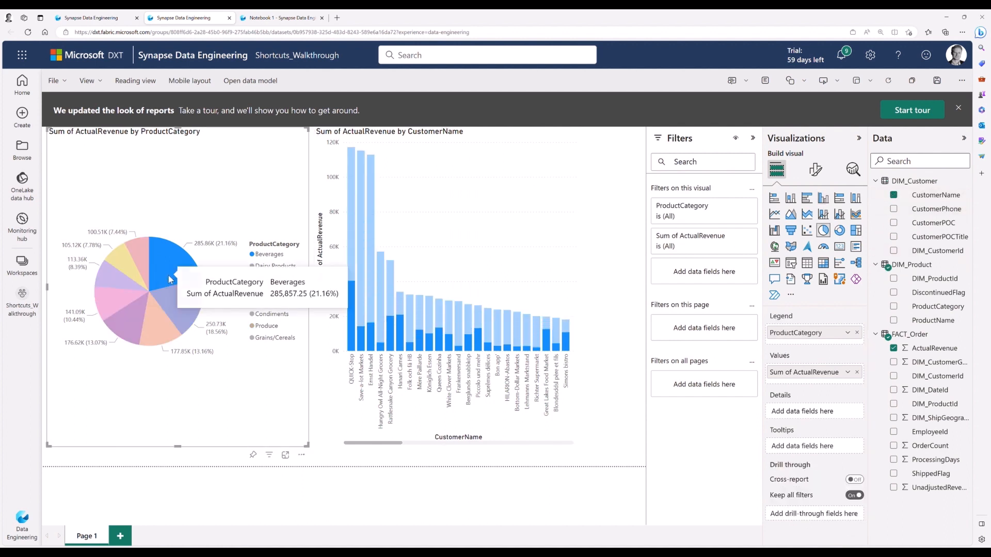